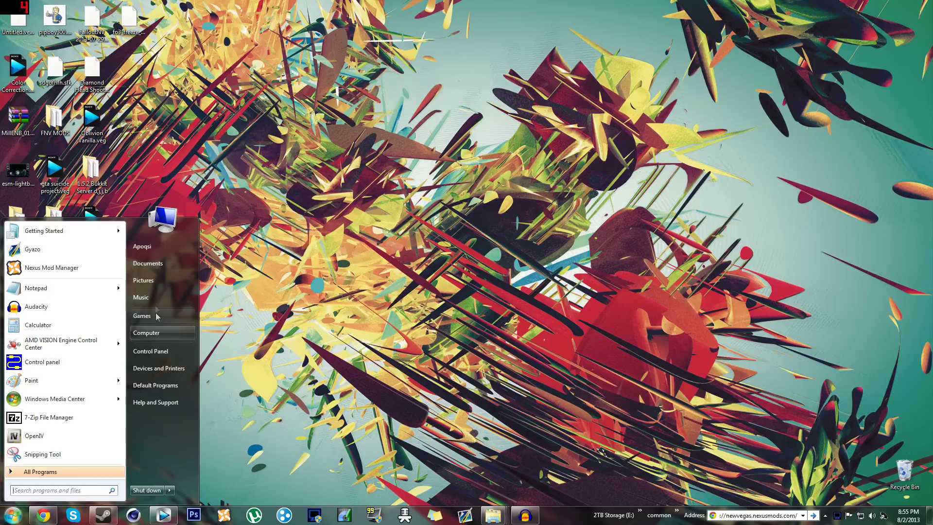
# Open FALLOUT.INI from the My Games\Fallout3 folder in Documents and maximize its text window
pyautogui.click(148, 264)
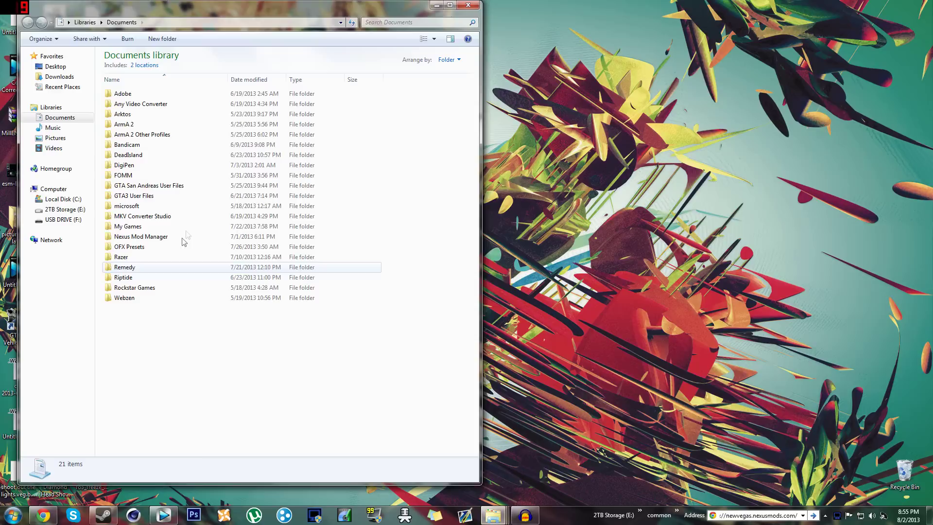
pyautogui.doubleClick(133, 227)
pyautogui.doubleClick(130, 114)
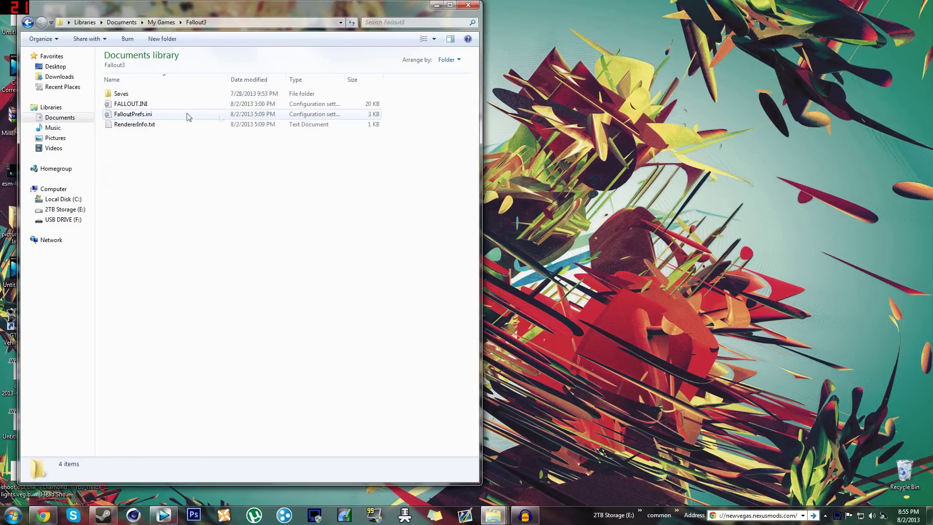
pyautogui.doubleClick(204, 9)
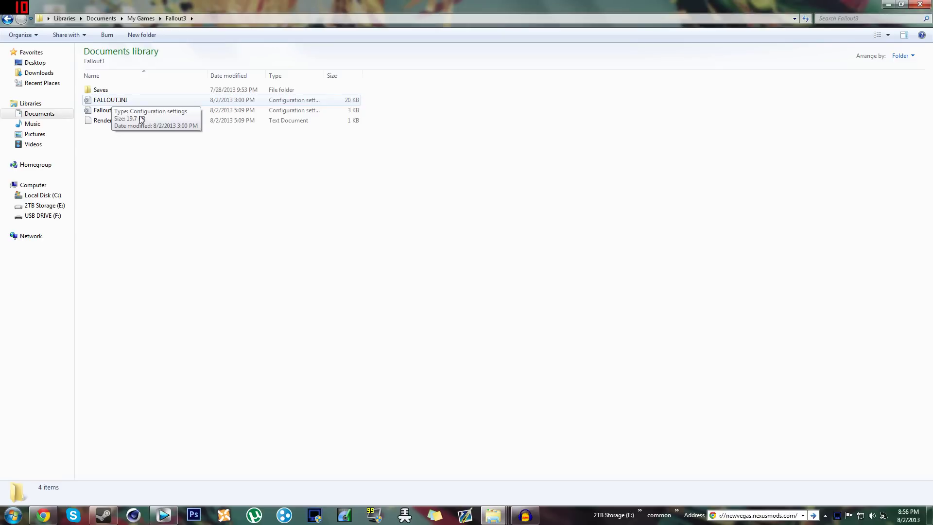
pyautogui.doubleClick(110, 100)
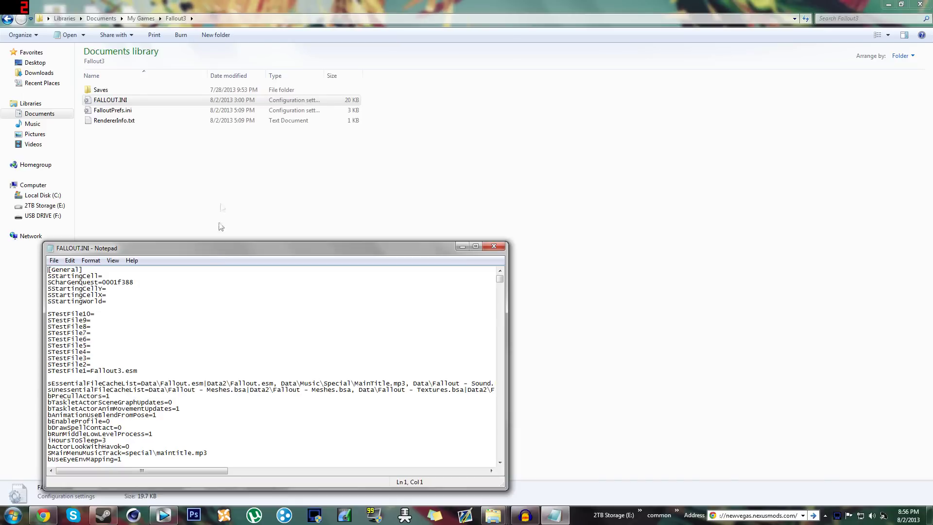
pyautogui.moveTo(220, 248); pyautogui.dragTo(323, 1)
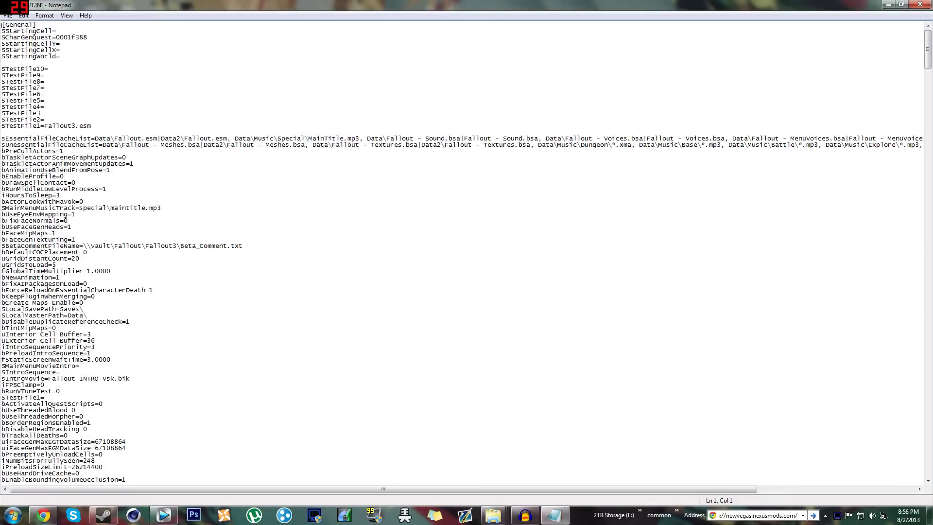
# Find the bUseThreadedAI entry near the end of the General section of FALLOUT.INI
pyautogui.scroll(-11, 98, 291)
pyautogui.click(99, 302)
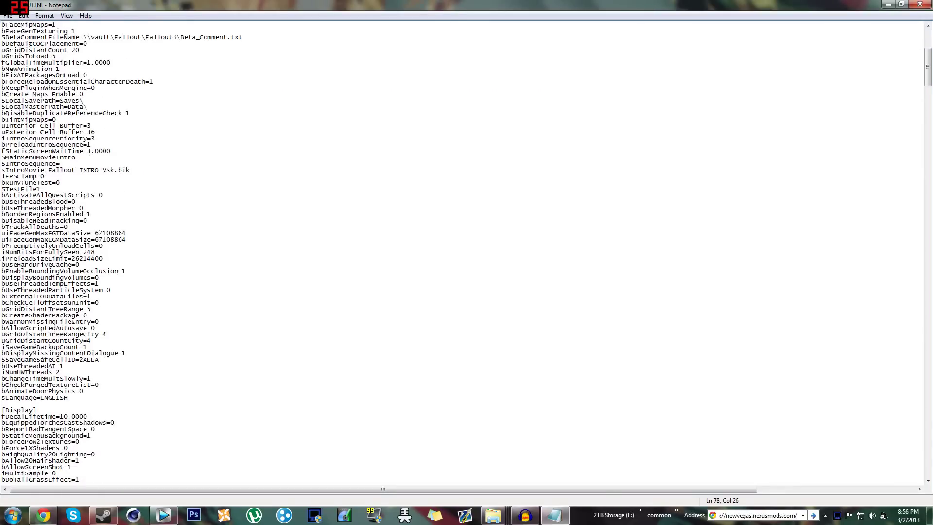
pyautogui.scroll(11, 99, 303)
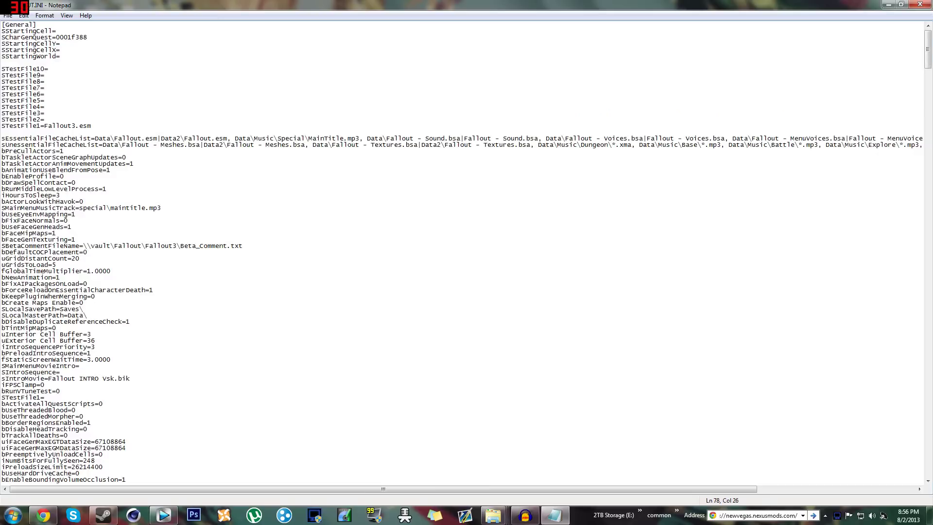
pyautogui.scroll(-12, 466, 254)
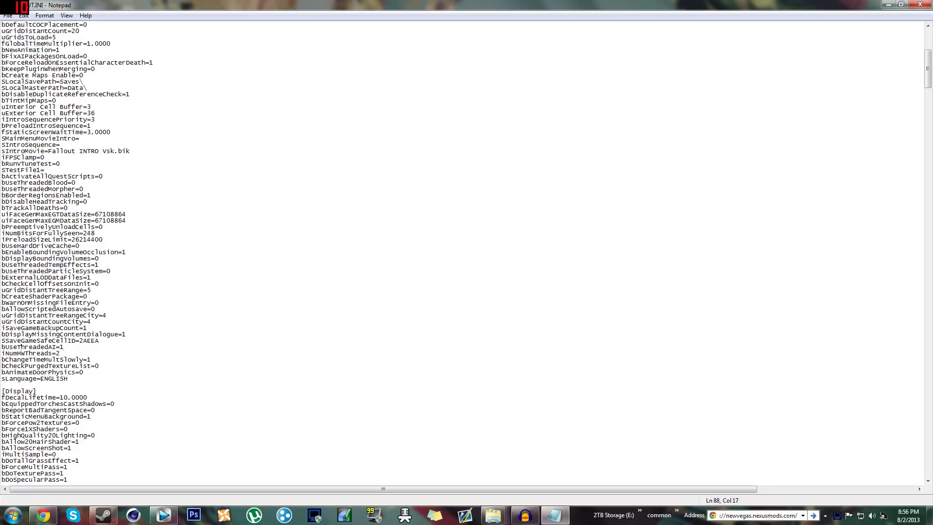
pyautogui.write('0')
# Examine the iNumHWThreads line directly below bUseThreadedAI, highlighting its text and value
pyautogui.moveTo(61, 354); pyautogui.dragTo(4, 354)
pyautogui.click(13, 353)
pyautogui.moveTo(60, 353); pyautogui.dragTo(6, 353)
pyautogui.click(9, 353)
pyautogui.moveTo(60, 353); pyautogui.dragTo(2, 353)
pyautogui.click(45, 353)
pyautogui.moveTo(5, 354); pyautogui.dragTo(10, 354)
pyautogui.press('Right')
pyautogui.press('Right')
pyautogui.hotkey('shift', 'Right')
pyautogui.hotkey('shift', 'Right')
pyautogui.press('Right')
pyautogui.moveTo(1, 359); pyautogui.dragTo(72, 361)
pyautogui.click(62, 354)
pyautogui.hotkey('shift', 'Left')
pyautogui.hotkey('shift', 'Left')
pyautogui.hotkey('shift', 'Left')
pyautogui.hotkey('shift', 'Left')
pyautogui.hotkey('shift', 'Left')
pyautogui.hotkey('shift', 'Left')
pyautogui.hotkey('shift', 'Left')
pyautogui.hotkey('shift', 'Left')
pyautogui.hotkey('shift', 'Left')
pyautogui.hotkey('shift', 'Left')
pyautogui.hotkey('shift', 'Left')
pyautogui.hotkey('shift', 'Left')
pyautogui.hotkey('shift', 'Left')
pyautogui.hotkey('shift', 'Left')
pyautogui.hotkey('shift', 'Left')
pyautogui.click(18, 353)
pyautogui.doubleClick(63, 360)
pyautogui.click(64, 359)
# Look through the General section again and highlight the iNumHWThreads value
pyautogui.scroll(12, 63, 359)
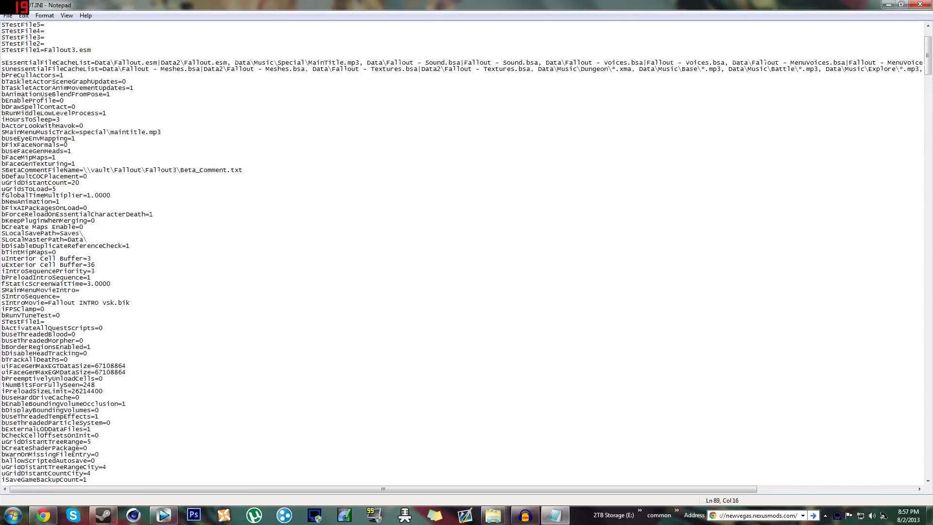
pyautogui.scroll(-5, 462, 252)
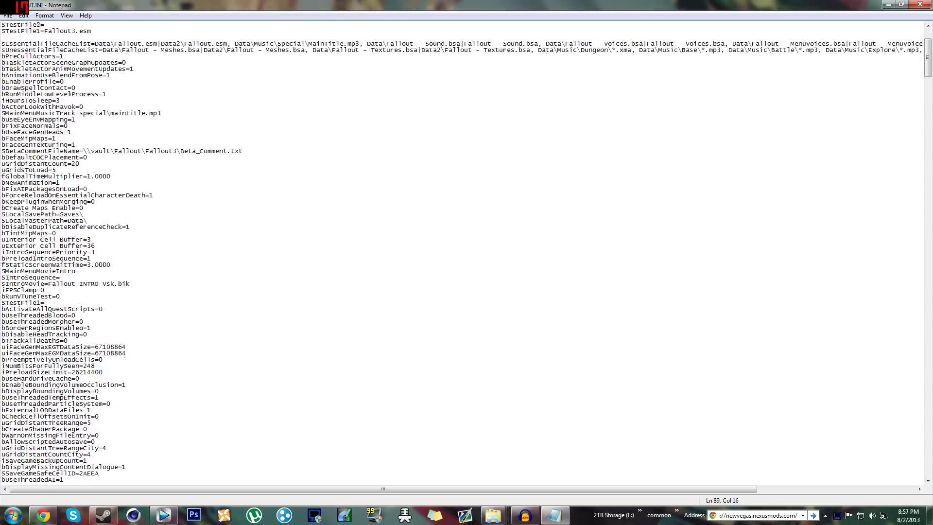
pyautogui.scroll(4, 462, 253)
pyautogui.scroll(-9, 461, 253)
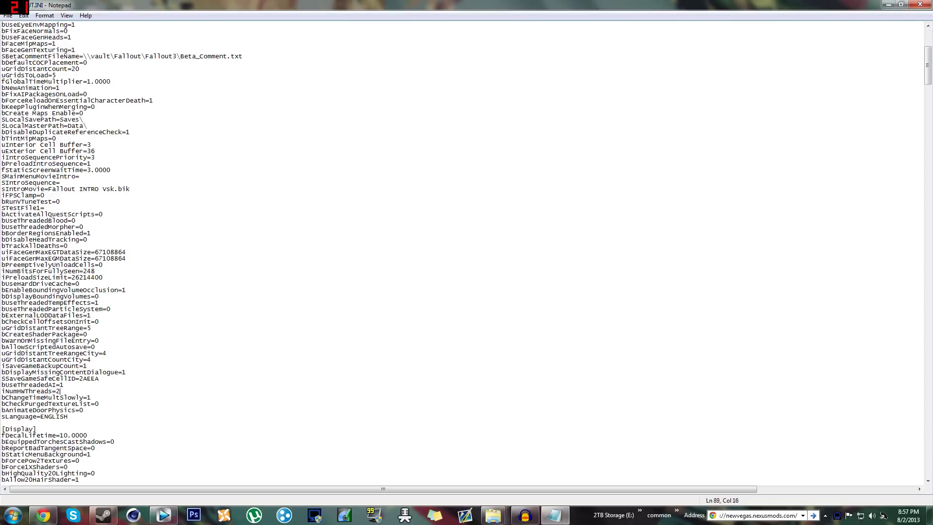
pyautogui.hotkey('shift', 'Left')
pyautogui.press('Right')
# Close FALLOUT.INI without saving changes and close the Fallout3 documents folder
pyautogui.click(8, 15)
pyautogui.click(827, 14)
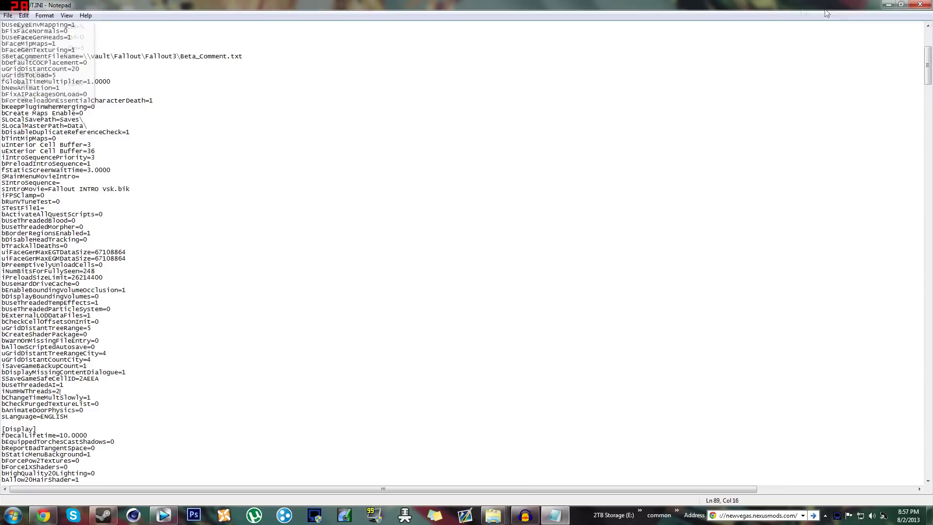
pyautogui.click(920, 4)
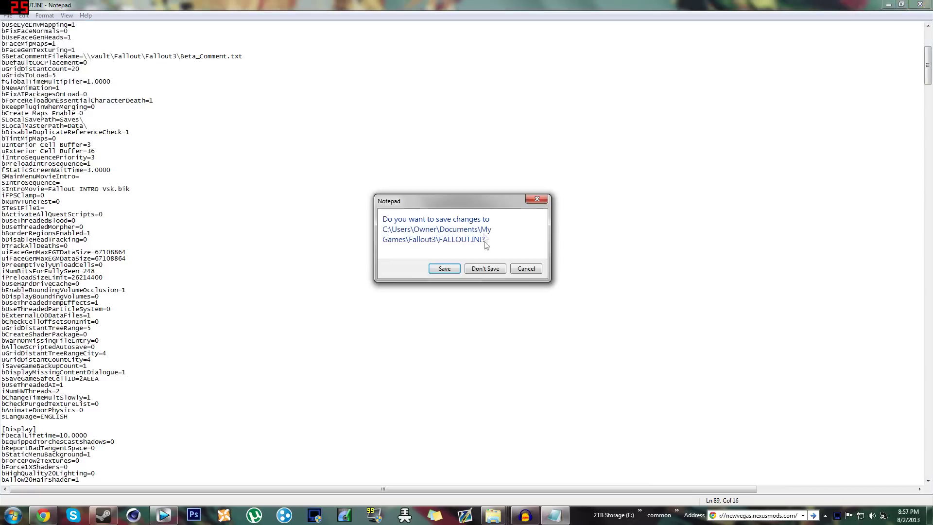
pyautogui.click(526, 269)
pyautogui.click(921, 5)
pyautogui.click(486, 268)
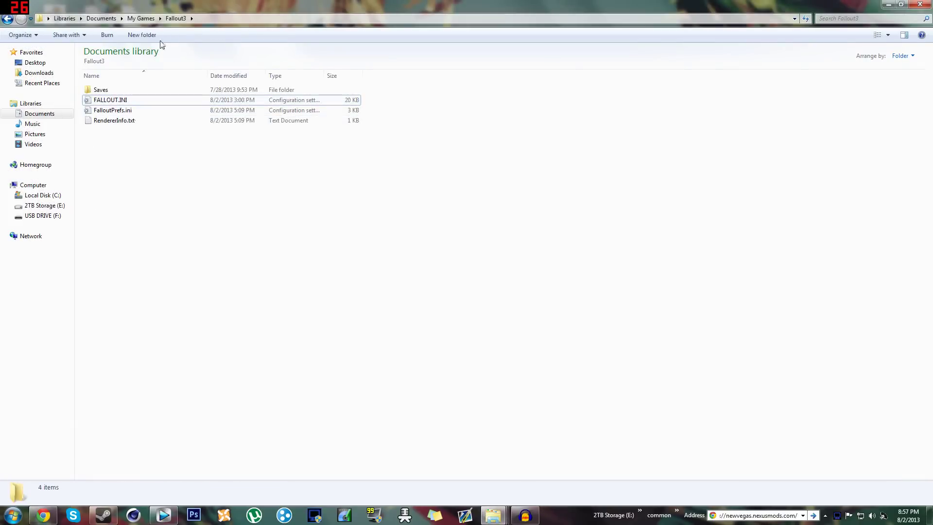
pyautogui.click(920, 4)
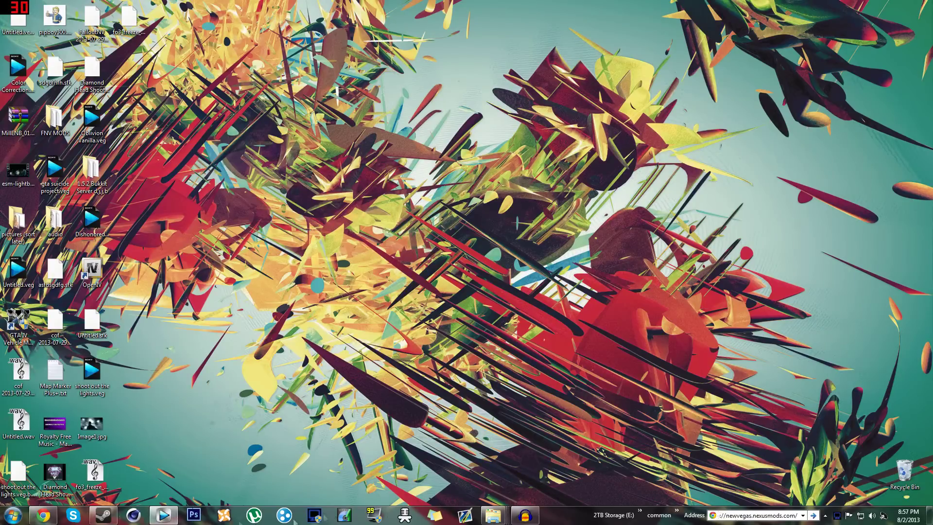
# Switch to Steam, start the Fallout 3 - Game of the Year Edition launcher and open its options
pyautogui.click(95, 520)
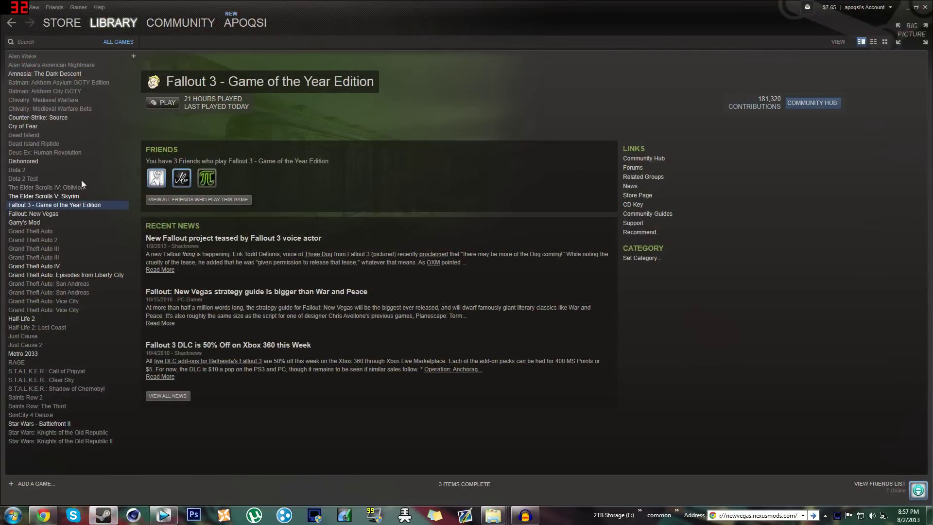
pyautogui.click(163, 103)
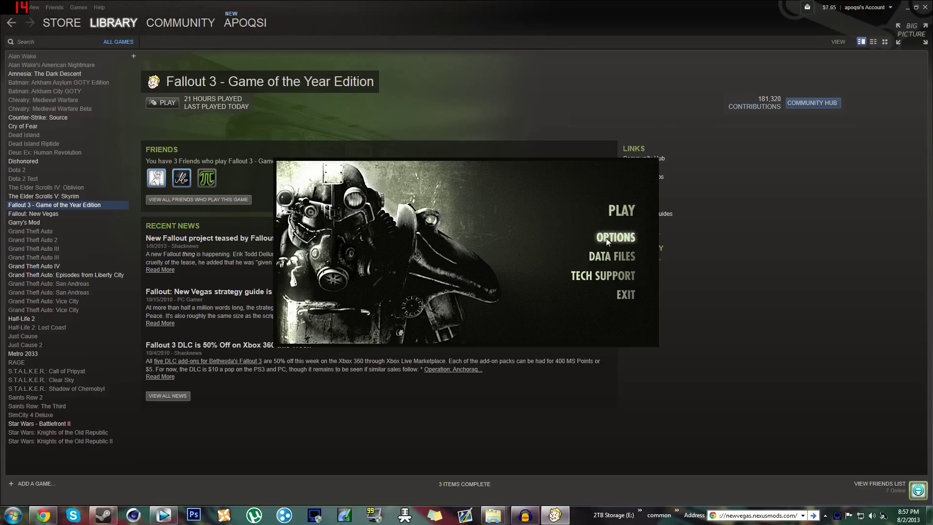
pyautogui.click(605, 238)
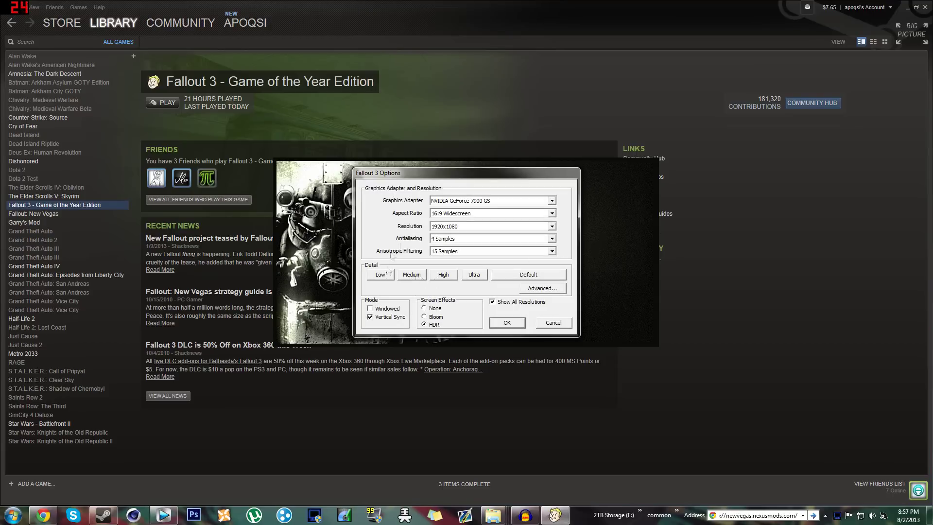
# Set antialiasing to 8 Samples with anisotropic filtering at 15 Samples, accept the options, and leave the launcher and Steam
pyautogui.click(452, 240)
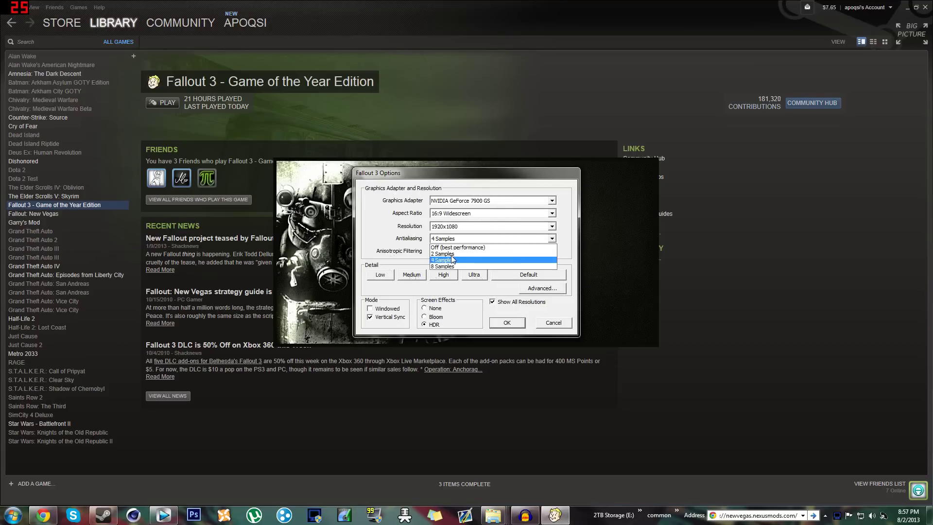
pyautogui.click(447, 266)
pyautogui.click(451, 251)
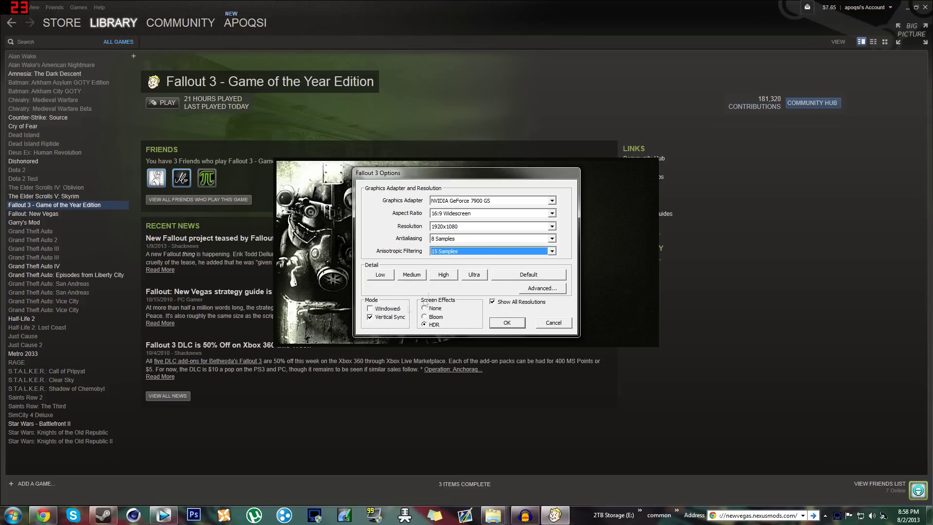
pyautogui.click(463, 273)
pyautogui.click(505, 322)
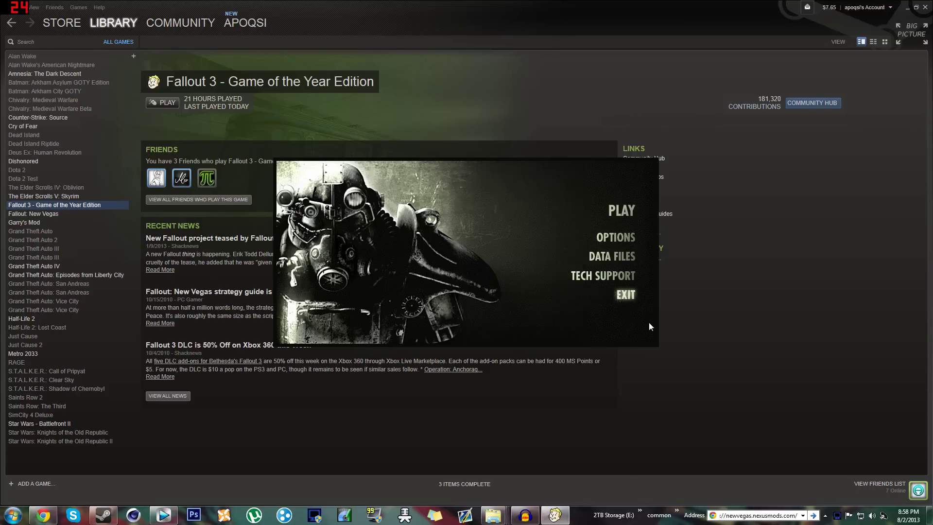
pyautogui.click(627, 295)
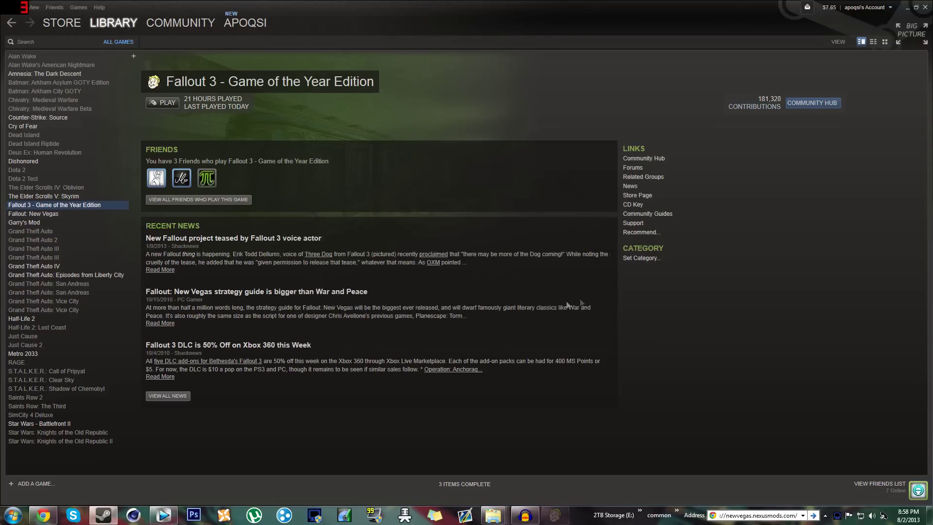
pyautogui.click(908, 8)
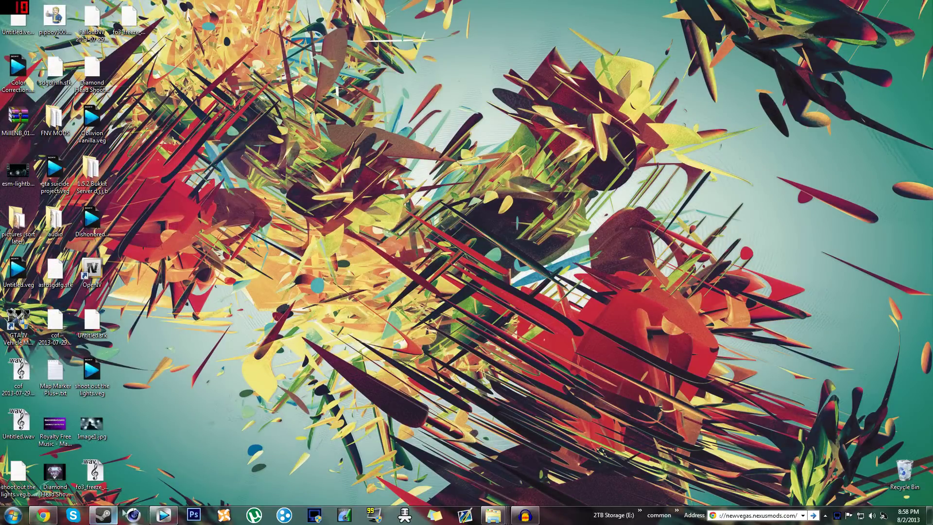
pyautogui.click(13, 515)
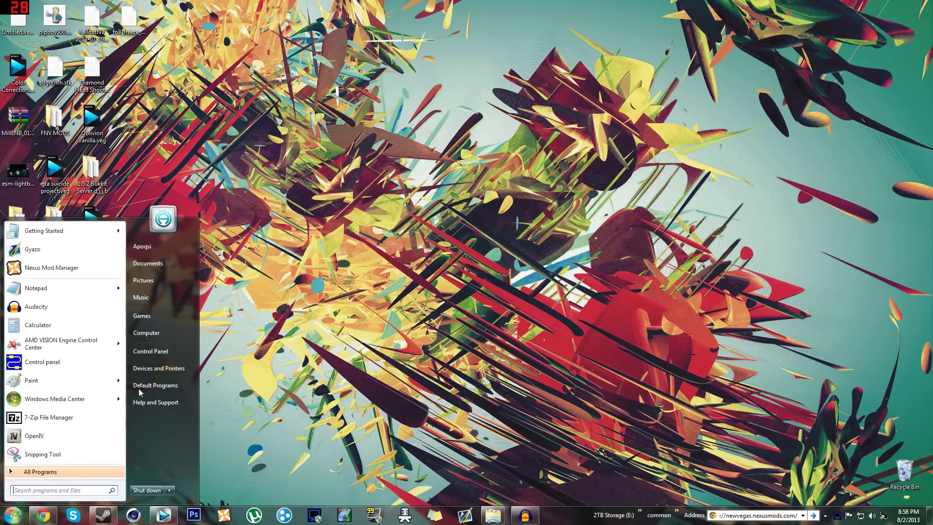
pyautogui.click(146, 333)
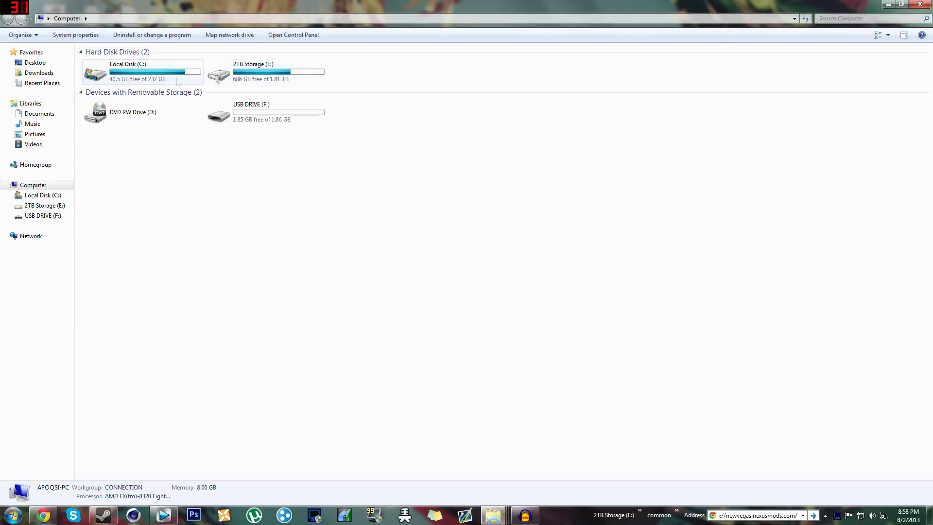
pyautogui.doubleClick(165, 82)
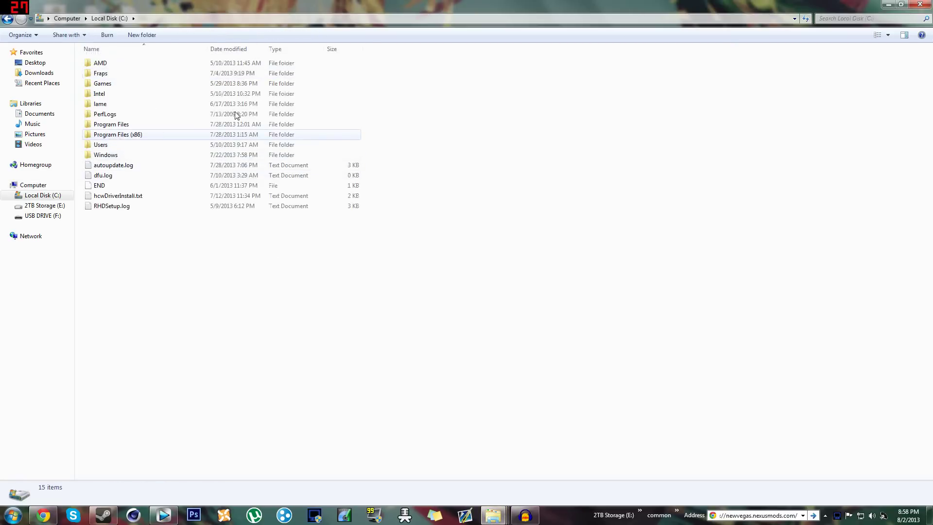
pyautogui.click(924, 6)
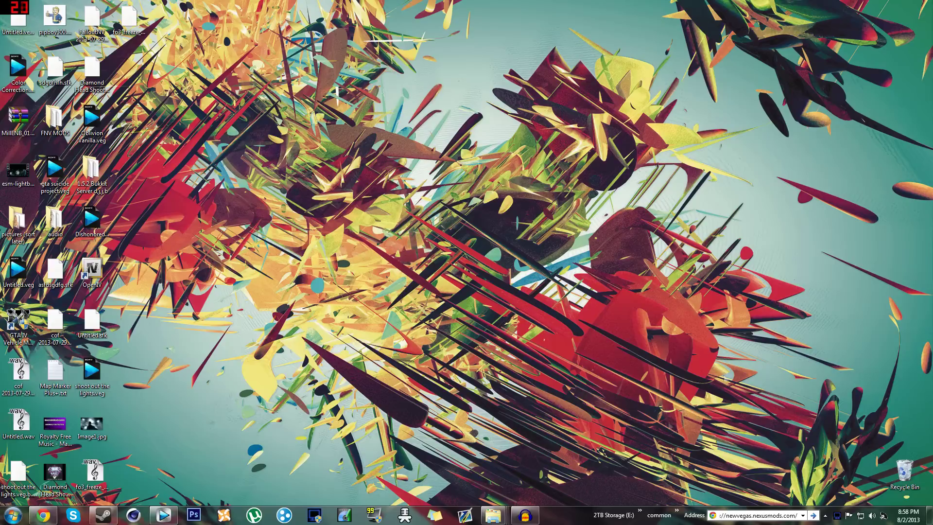
# Open the Fallout 3 goty game folder from the Steam common folder shortcut
pyautogui.click(676, 512)
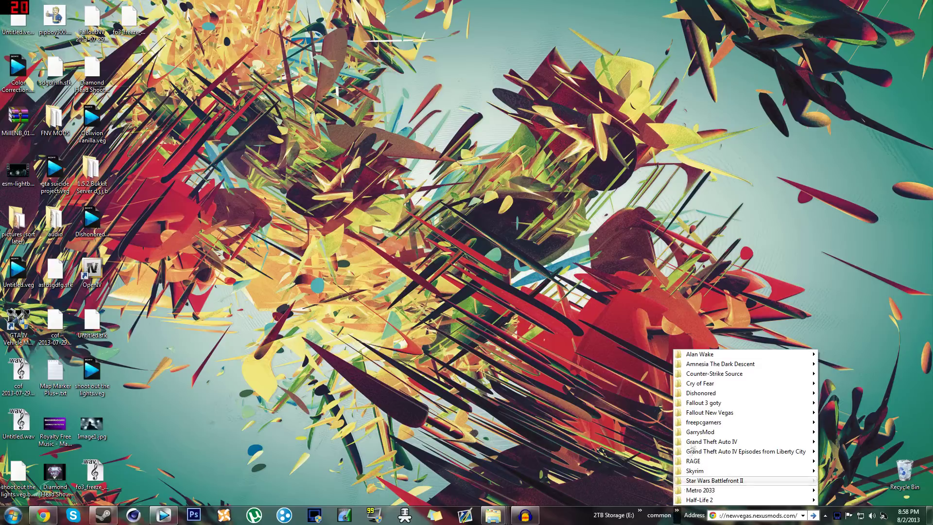
pyautogui.rightClick(695, 414)
pyautogui.click(744, 156)
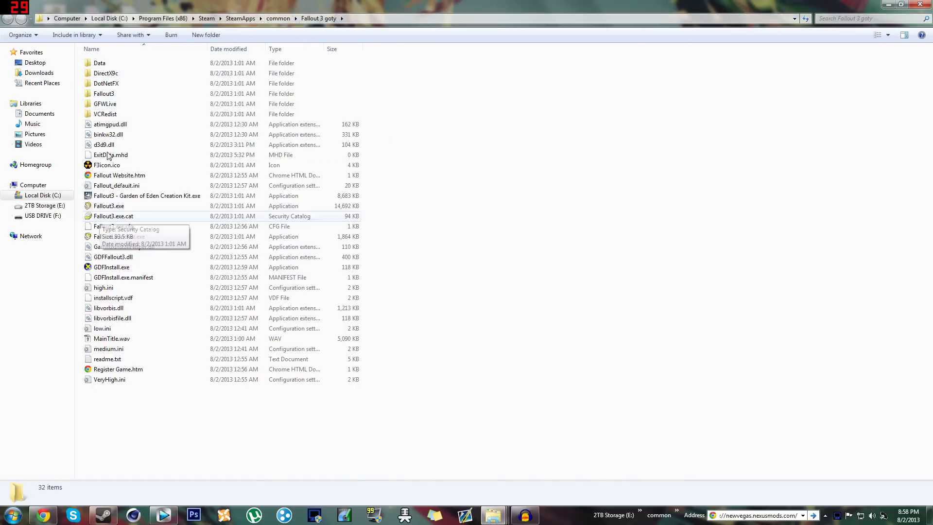
# Locate Fallout3.exe and the d3d9.dll file in the same game folder, and close the folder
pyautogui.click(115, 207)
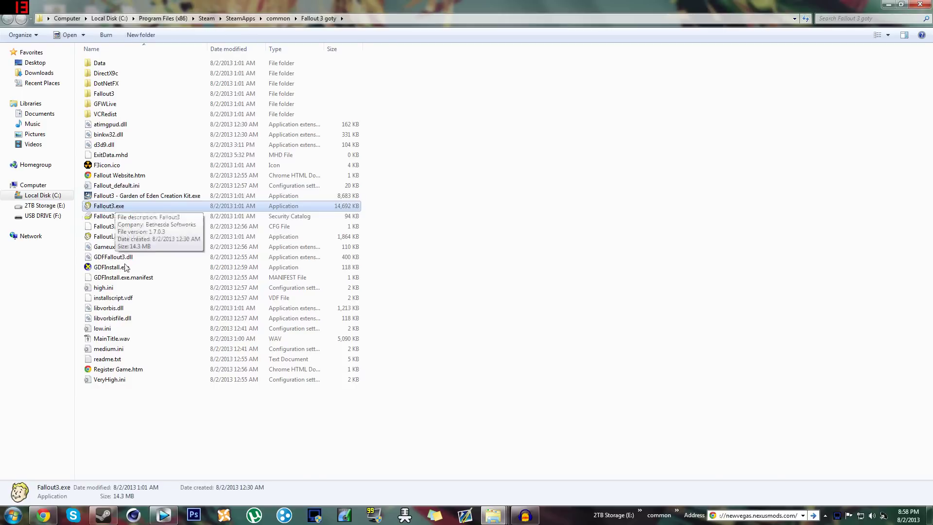
pyautogui.click(116, 442)
pyautogui.click(123, 147)
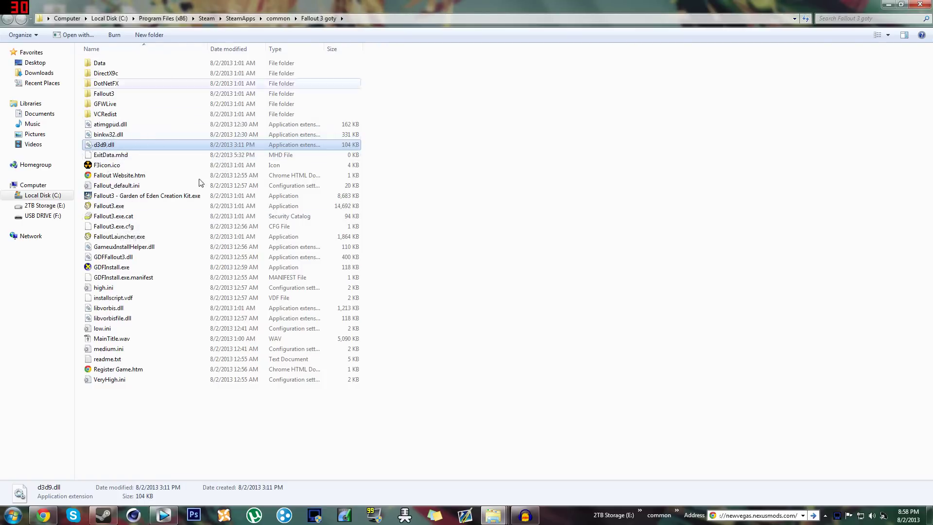
pyautogui.click(117, 433)
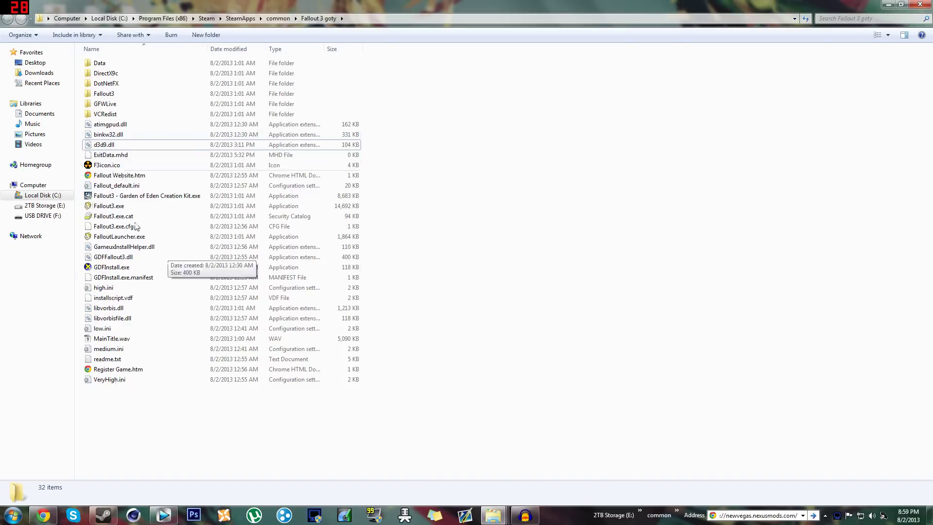
pyautogui.click(140, 206)
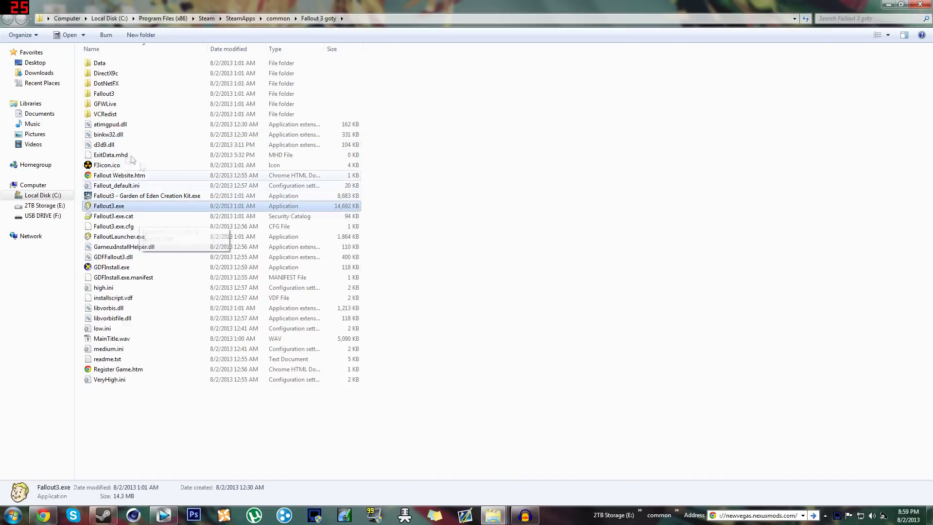
pyautogui.click(108, 145)
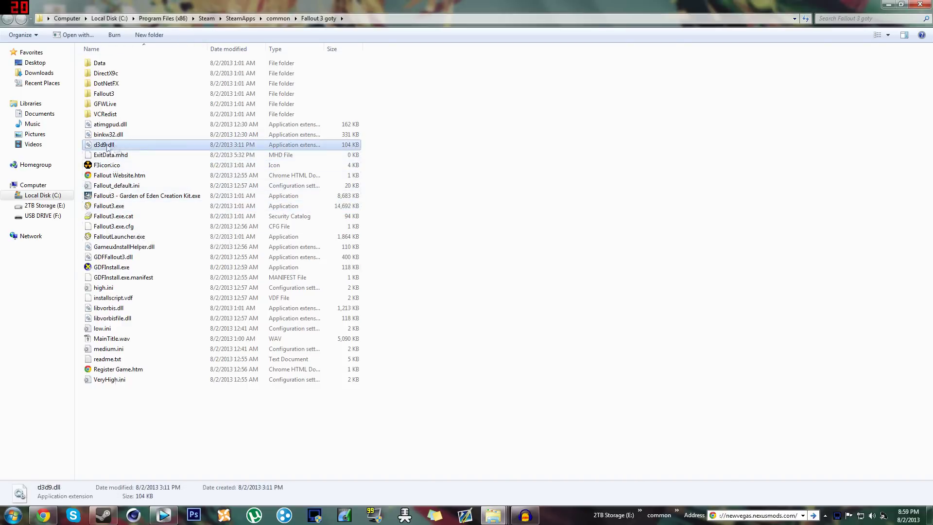
pyautogui.click(503, 181)
pyautogui.click(919, 5)
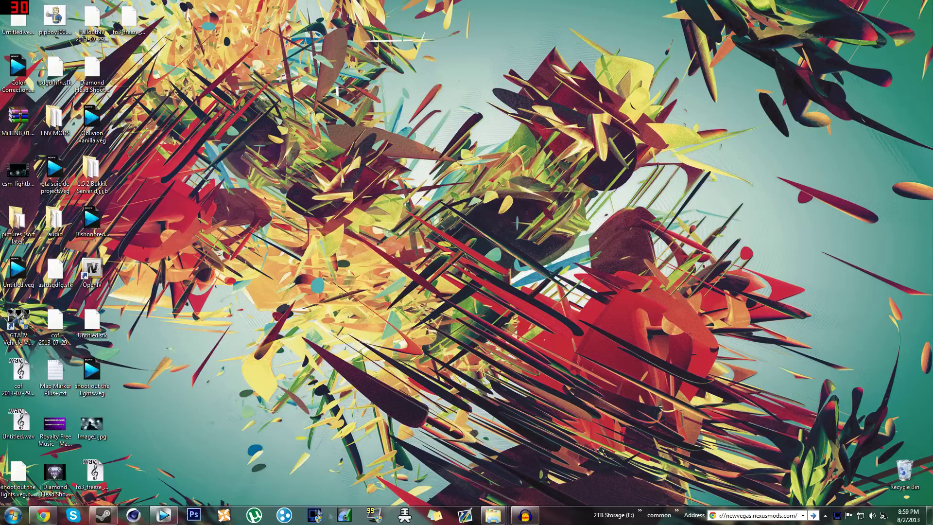
# Launch Fallout 3 - Game of the Year Edition from the Steam library, start the game from its launcher, and minimize Steam
pyautogui.click(103, 515)
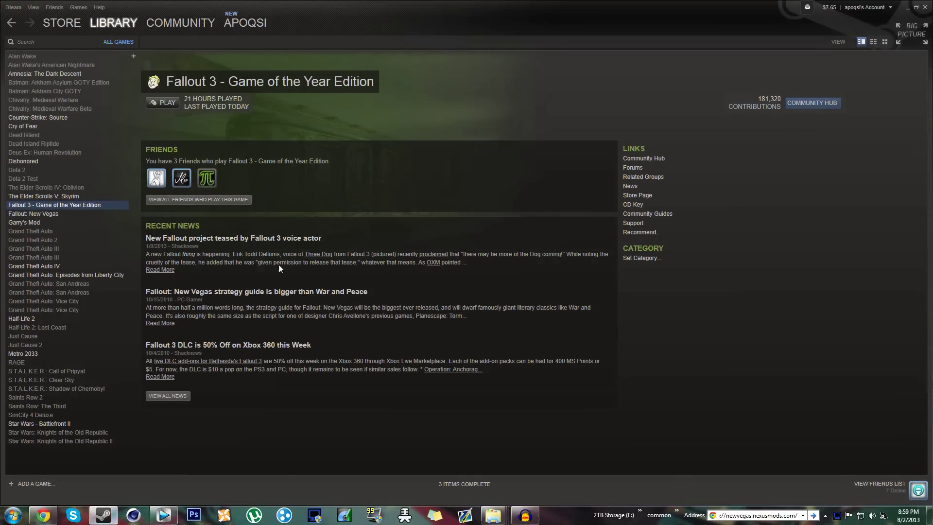
pyautogui.click(162, 103)
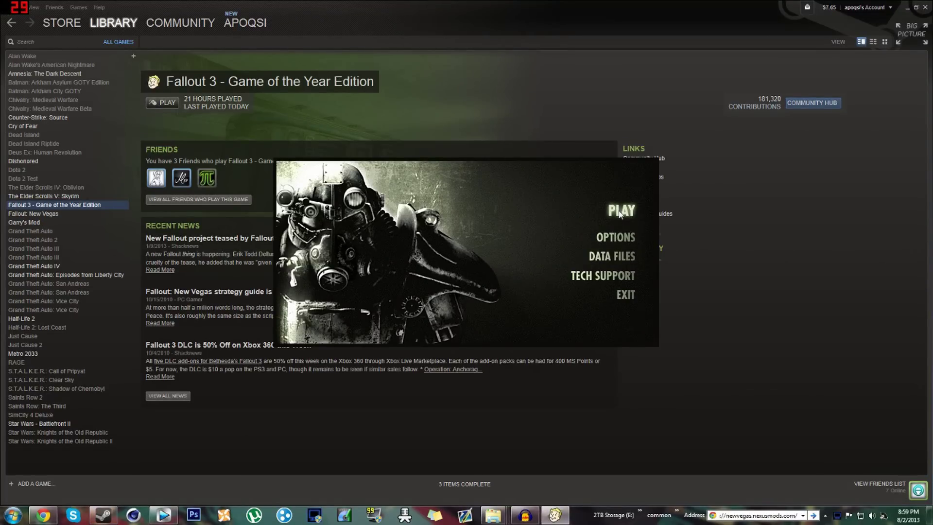
pyautogui.click(620, 214)
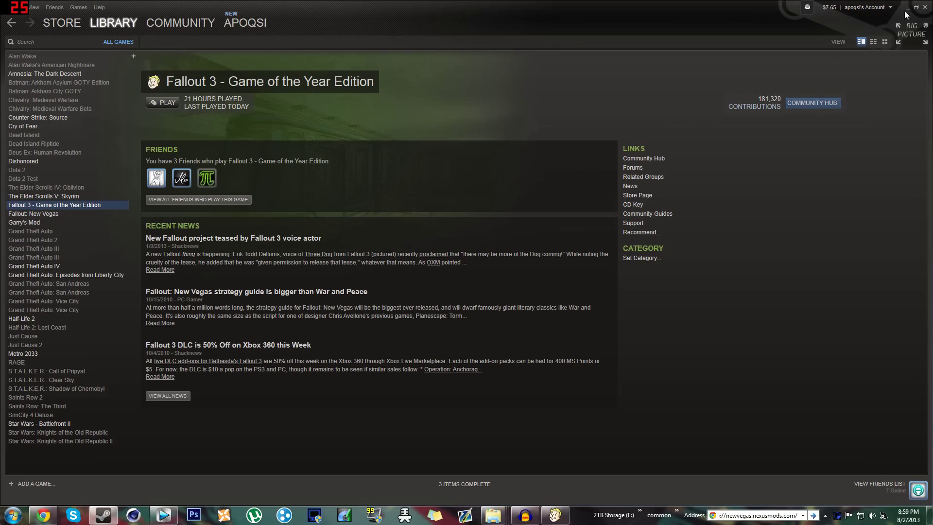
pyautogui.click(906, 10)
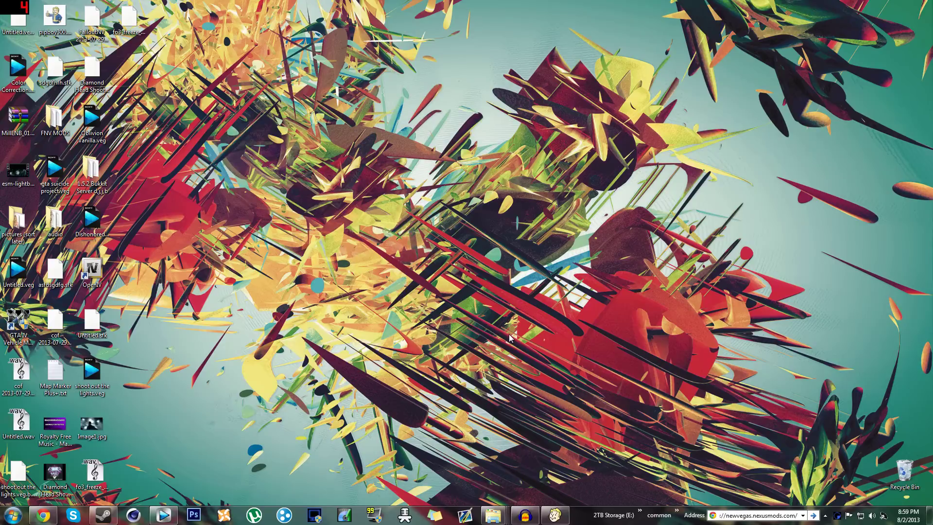
# Open Windows Task Manager and go from the running Fallout3 application to its Fallout3.exe process
pyautogui.hotkey('ctrl', 'shift', 'Escape')
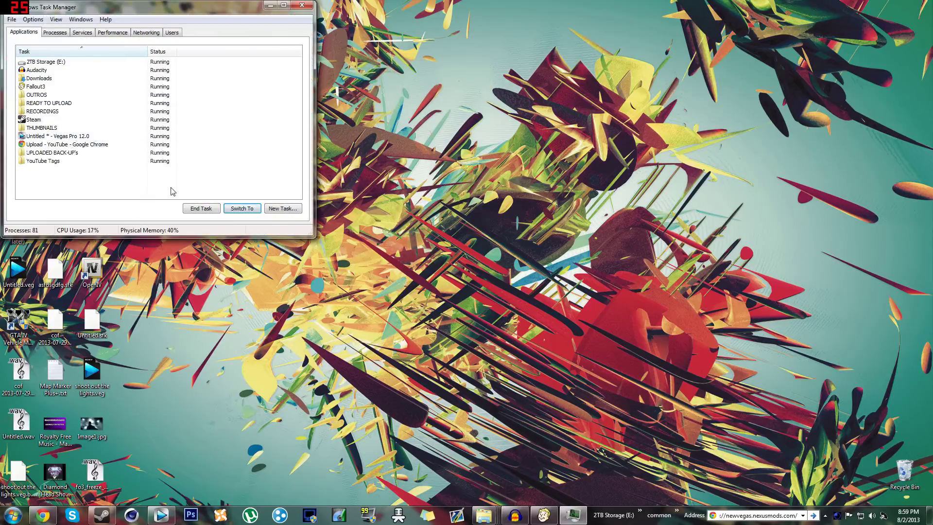
pyautogui.click(302, 6)
pyautogui.rightClick(579, 516)
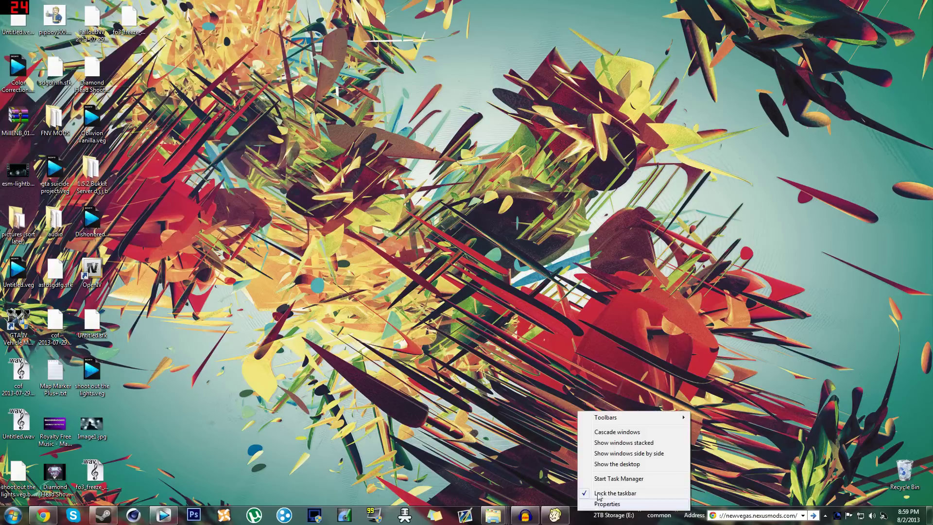
pyautogui.click(602, 478)
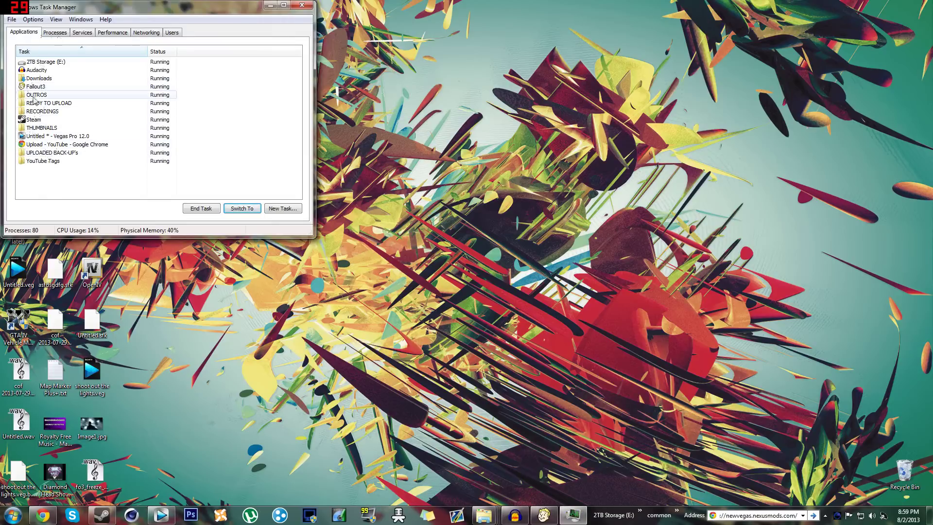
pyautogui.rightClick(31, 86)
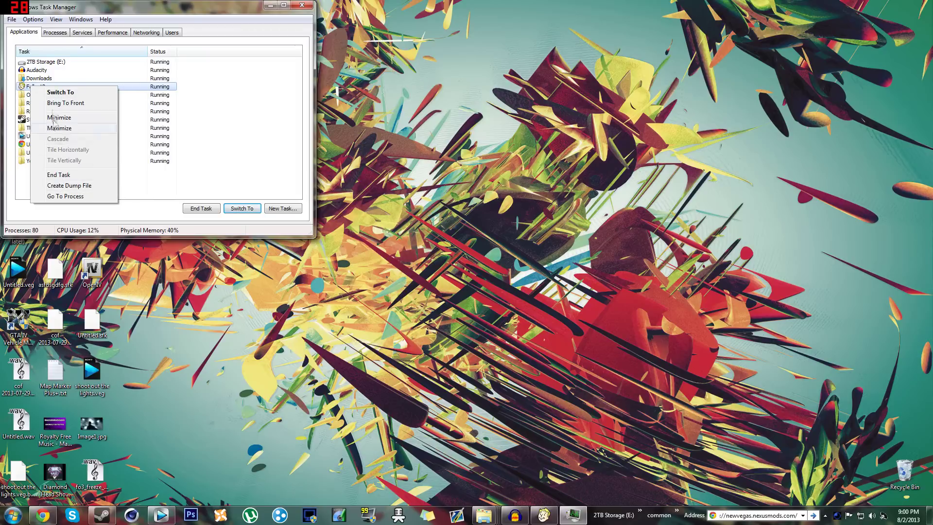
pyautogui.click(60, 196)
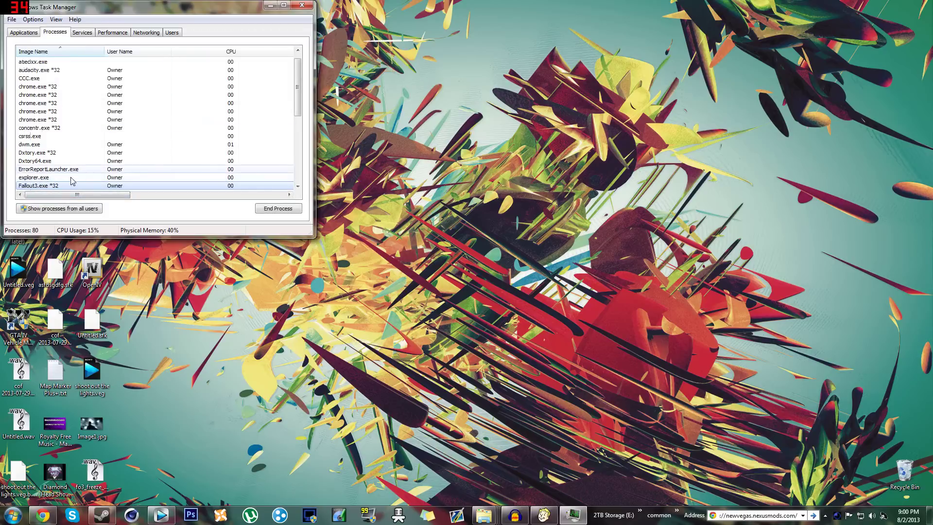
pyautogui.scroll(-1, 68, 179)
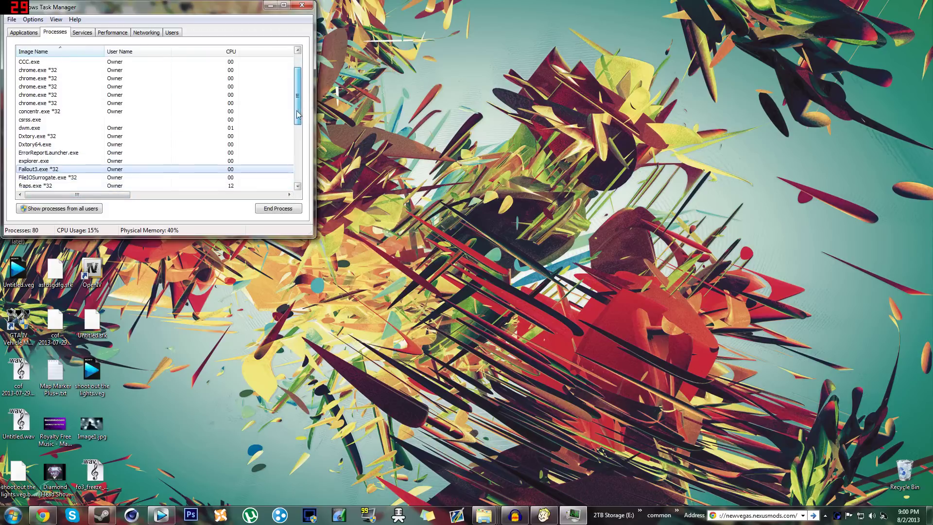
# Review the compatibility modes in the Fallout3.exe process properties, keep Windows XP (Service Pack 2), accept, and close Task Manager
pyautogui.rightClick(53, 169)
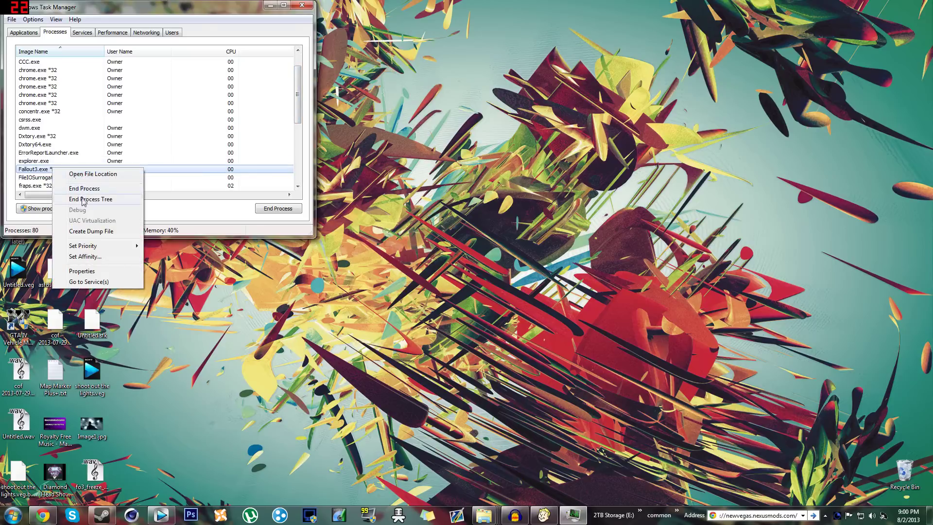
pyautogui.click(84, 272)
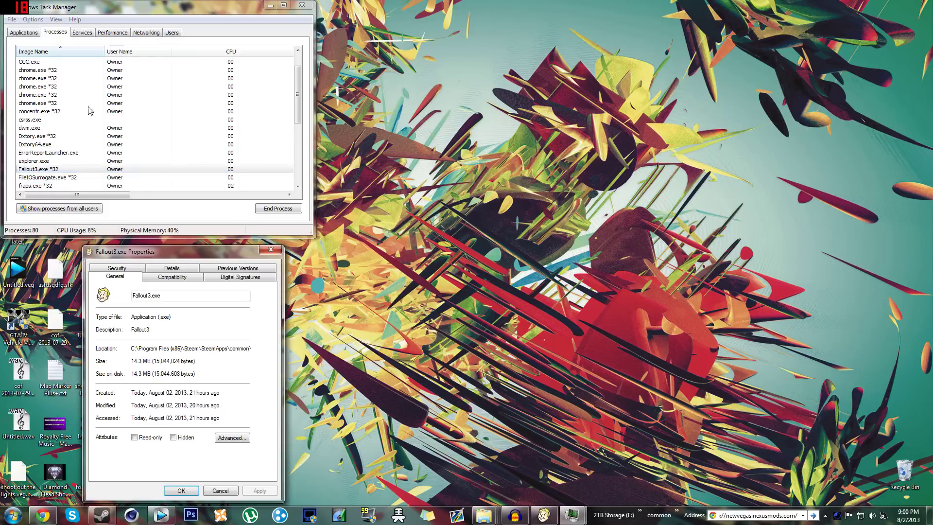
pyautogui.click(157, 279)
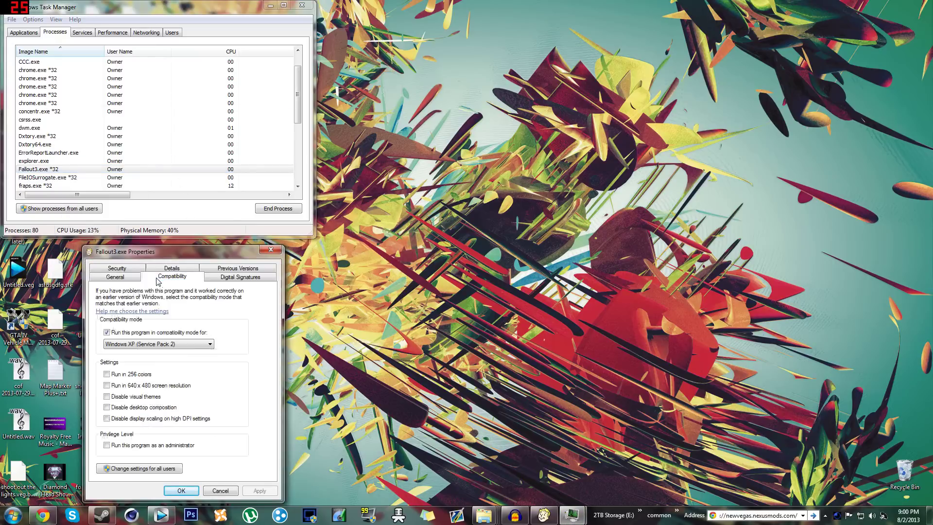
pyautogui.click(107, 333)
pyautogui.click(176, 345)
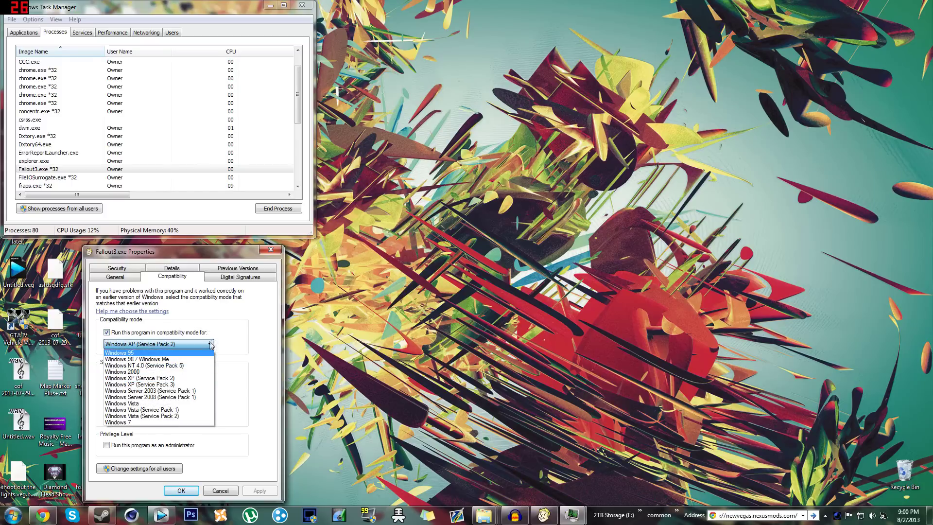
pyautogui.click(170, 344)
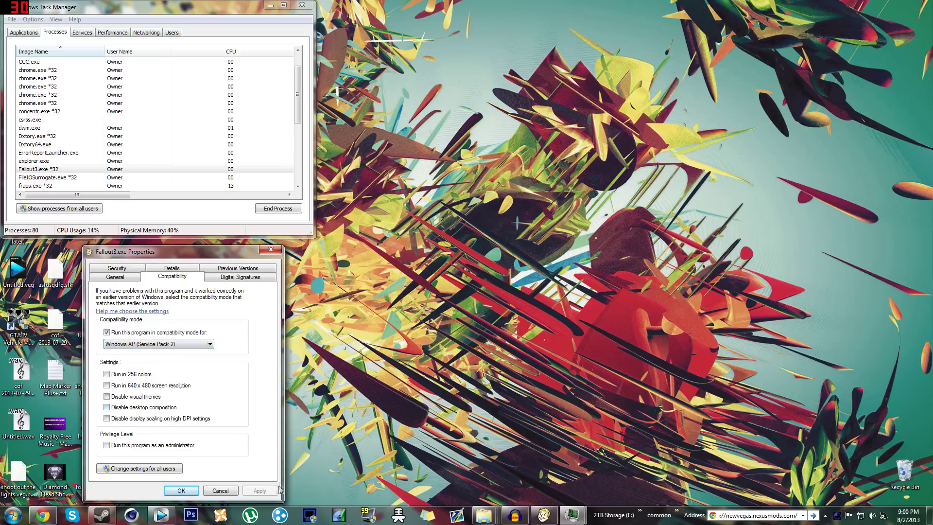
pyautogui.click(183, 492)
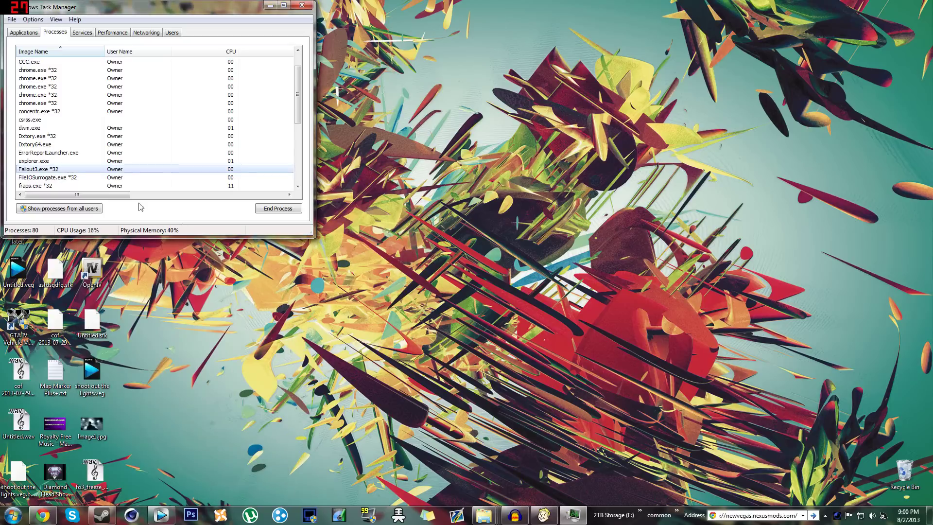
pyautogui.click(302, 6)
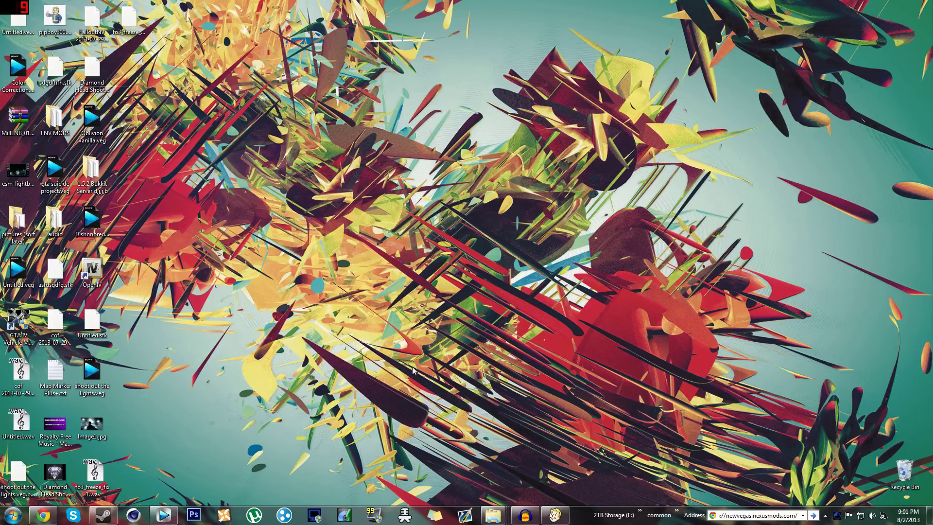
# Switch to the running Fallout 3 game and start a new game, confirming with Yes
pyautogui.click(555, 514)
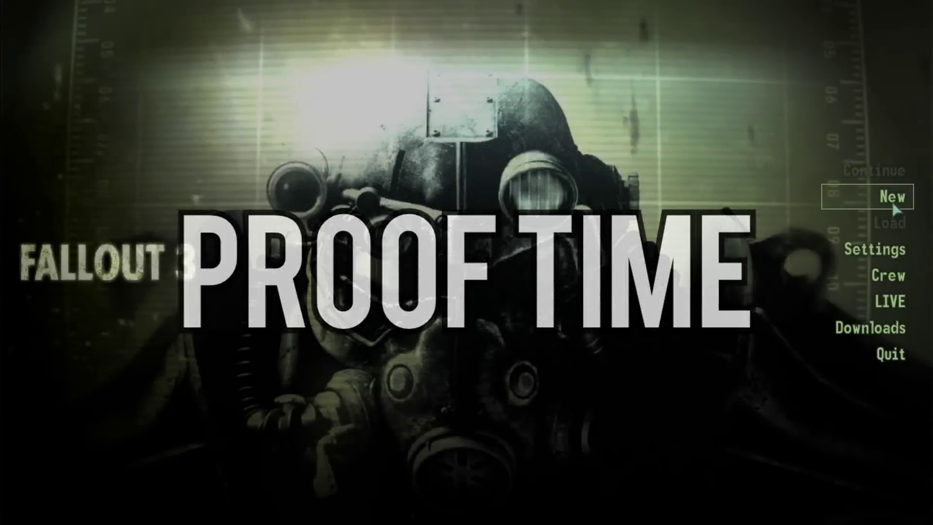
pyautogui.click(894, 203)
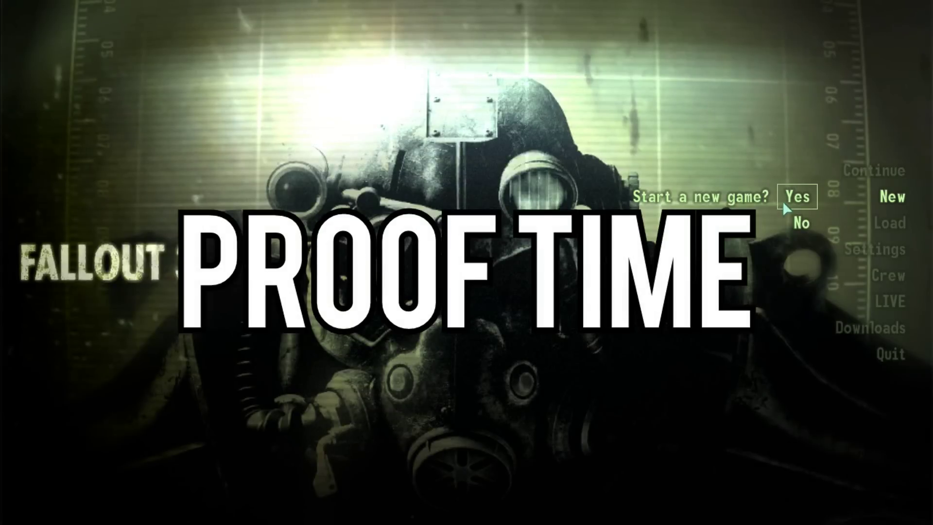
pyautogui.click(784, 204)
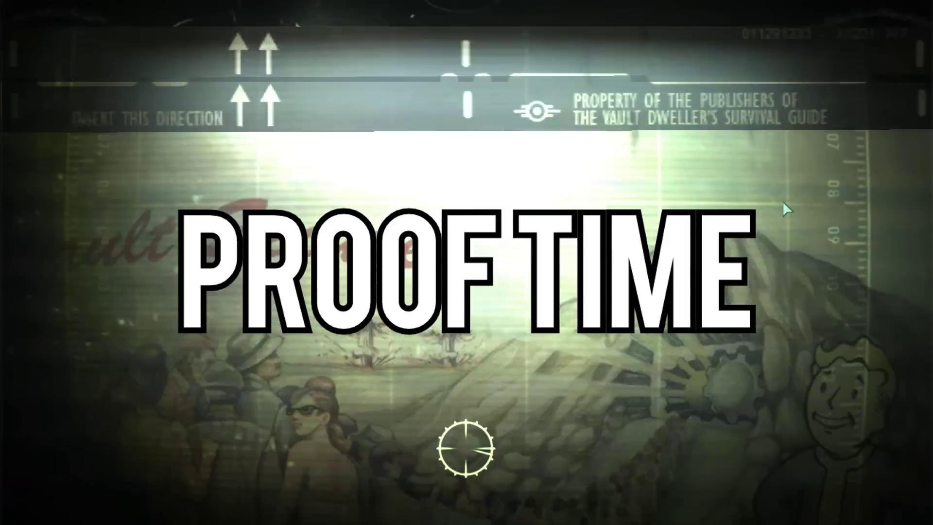